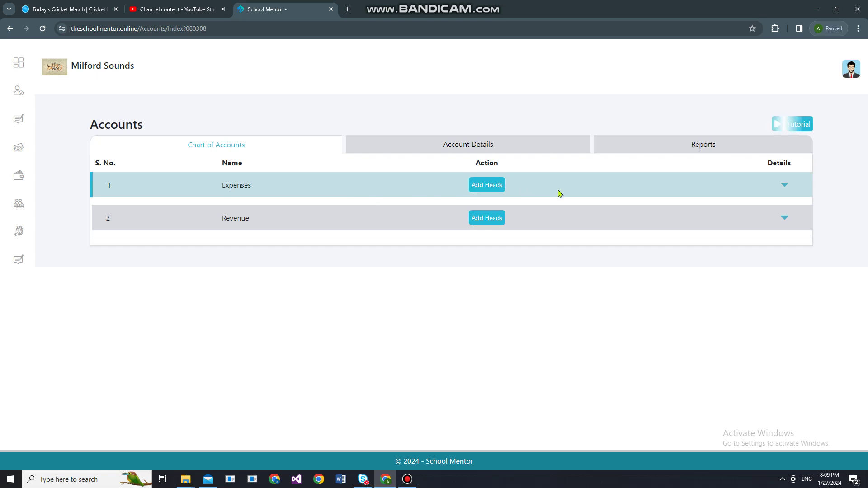
Step: Check the Revenue heads in the chart of accounts, and look over the account details with their date calendar
click(784, 221)
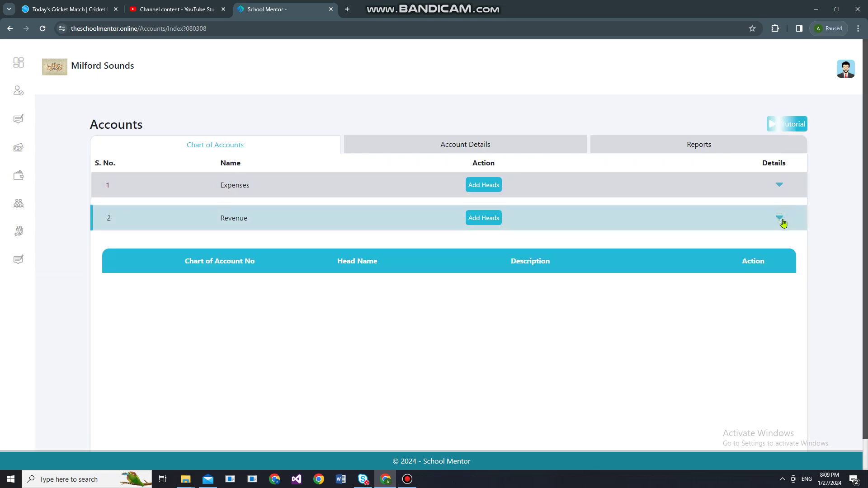
click(784, 221)
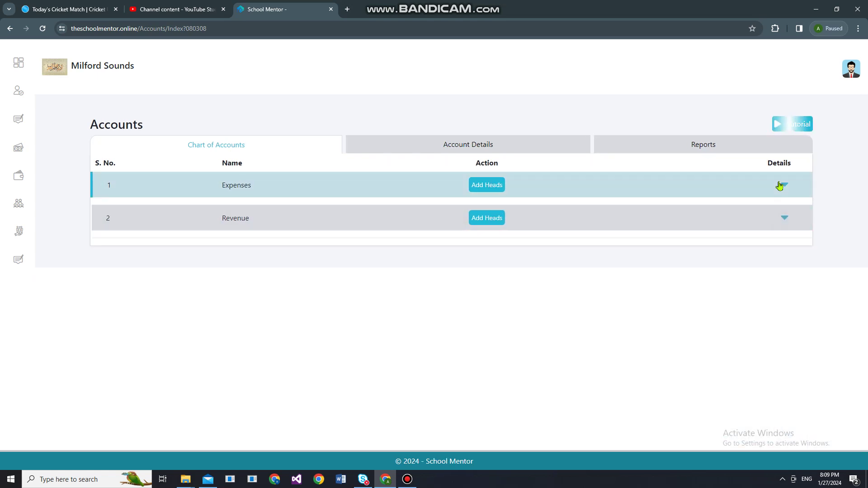
click(419, 144)
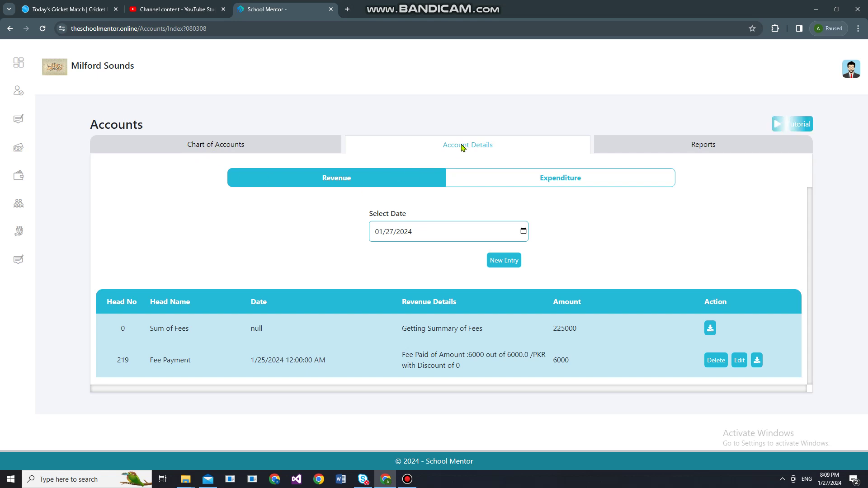
click(497, 180)
click(395, 180)
click(426, 232)
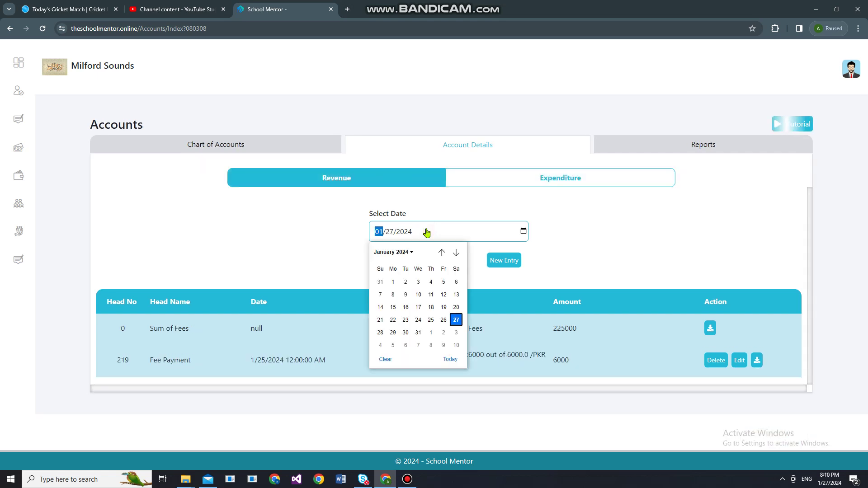
click(636, 246)
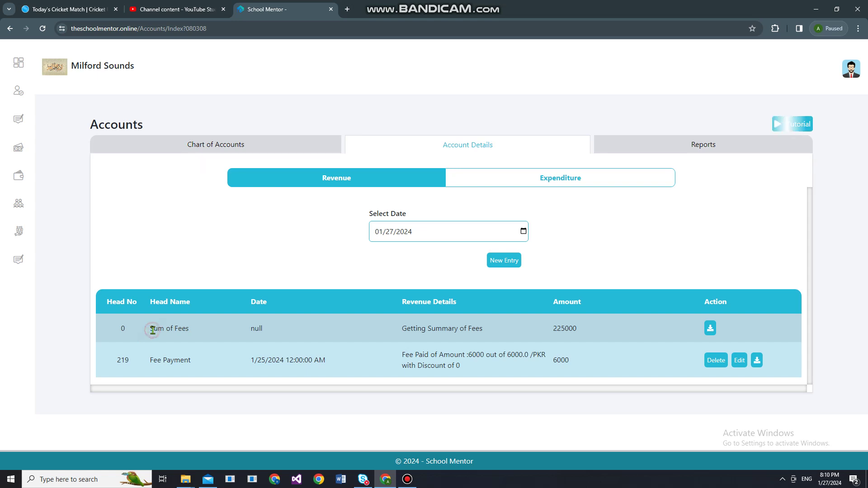
Step: Examine the Sum of Fees row and its amount, and compare the expenditure and revenue listings
drag(154, 329, 195, 334)
click(194, 336)
drag(554, 328, 576, 328)
click(547, 177)
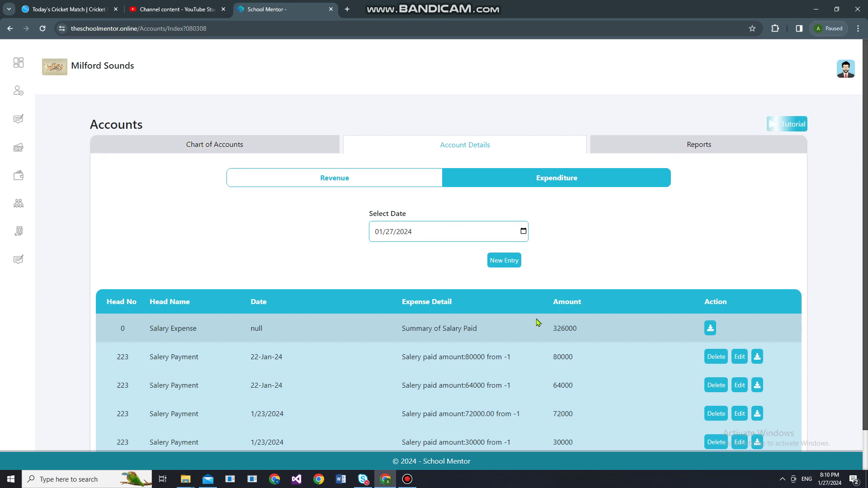
click(351, 183)
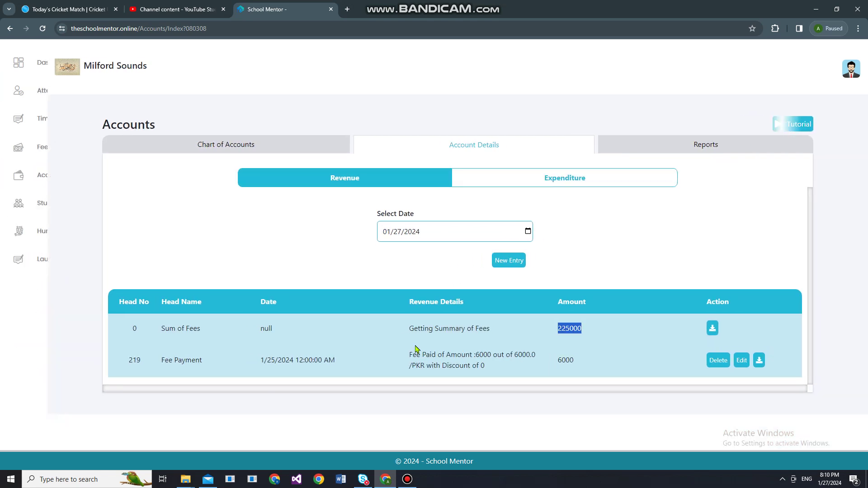
click(622, 239)
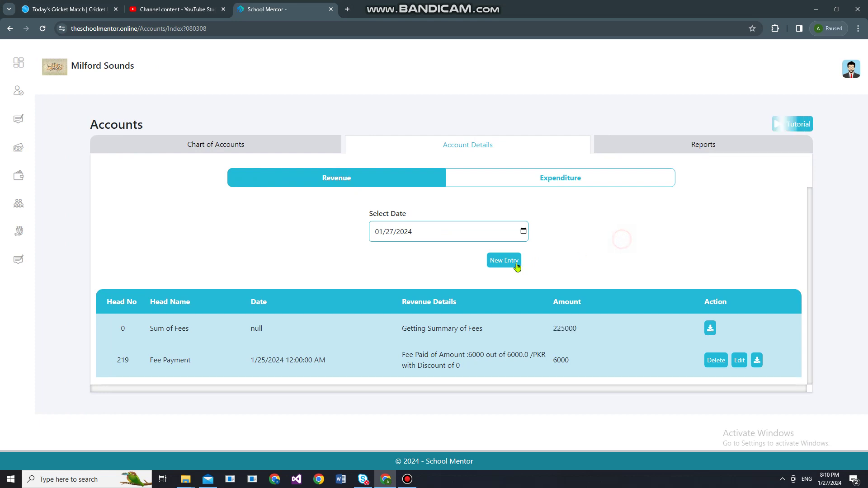
Step: Start a new revenue entry and choose Islahs Fee as its head
click(505, 260)
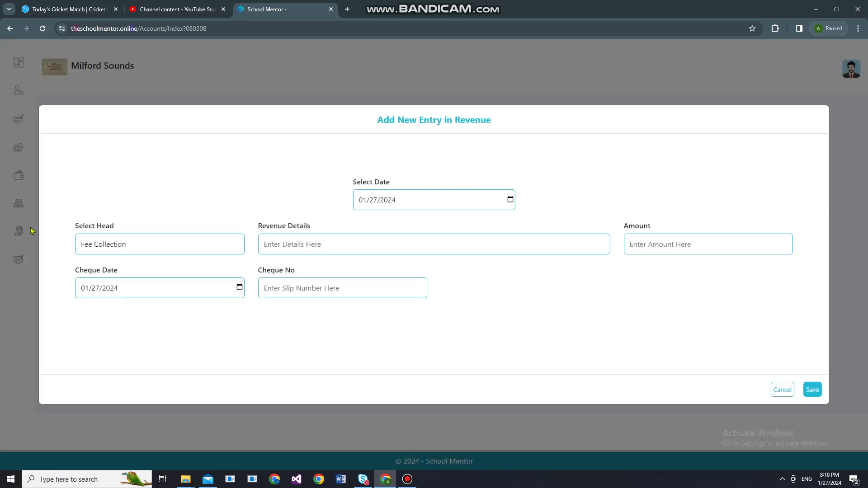
click(176, 251)
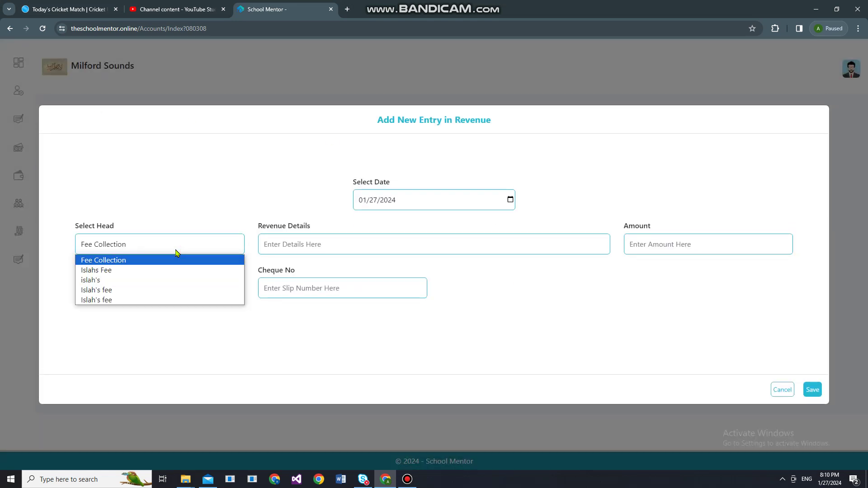
click(193, 198)
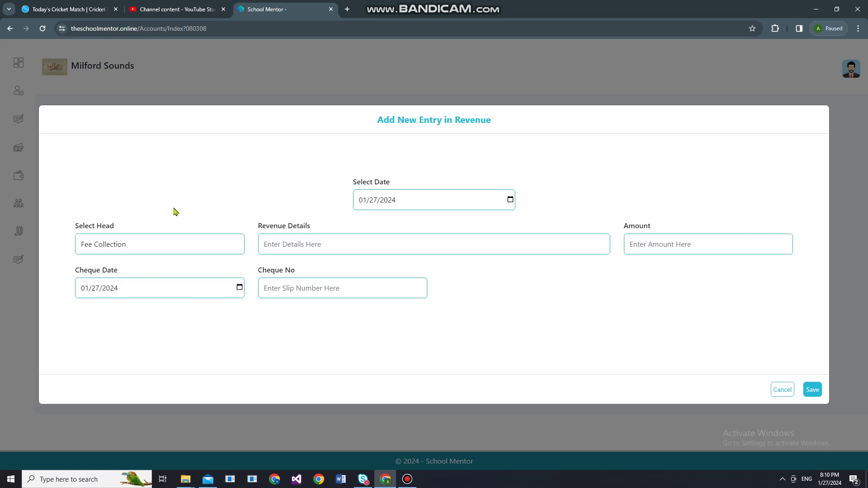
click(135, 240)
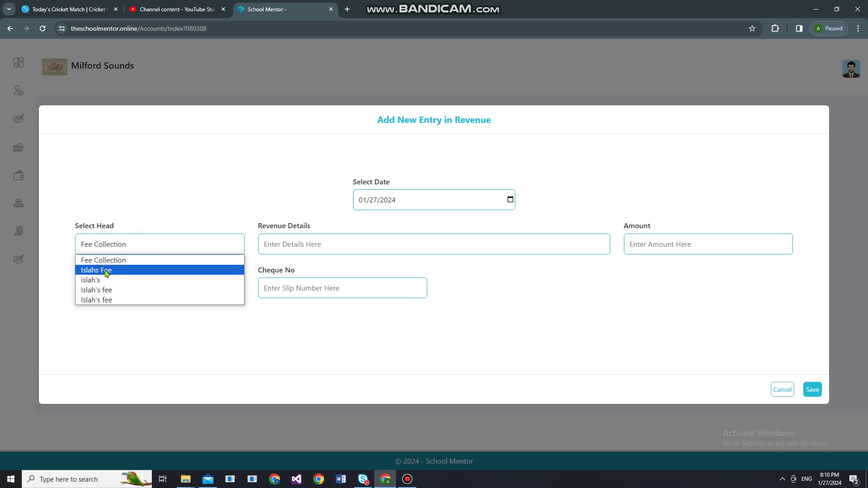
click(105, 270)
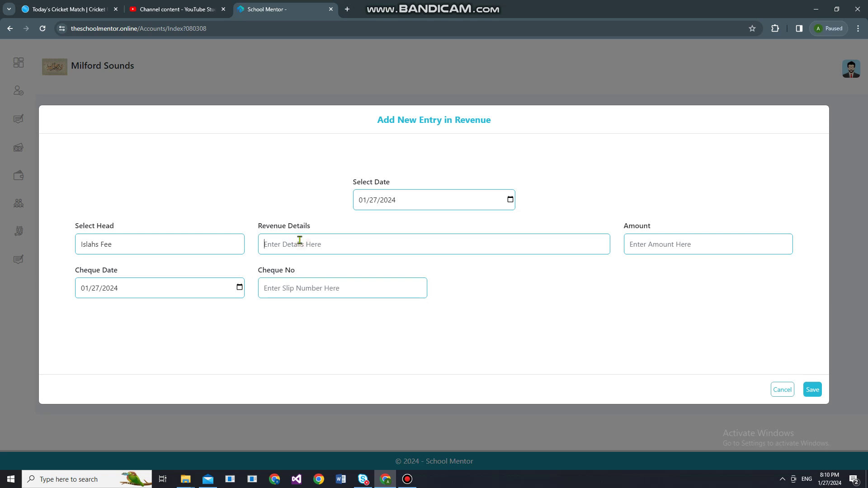
Step: Fill in the revenue details "Paid for October", amount 5000 and the cheque number, and save the entry
text(Paid for October)
click(657, 246)
text(5000)
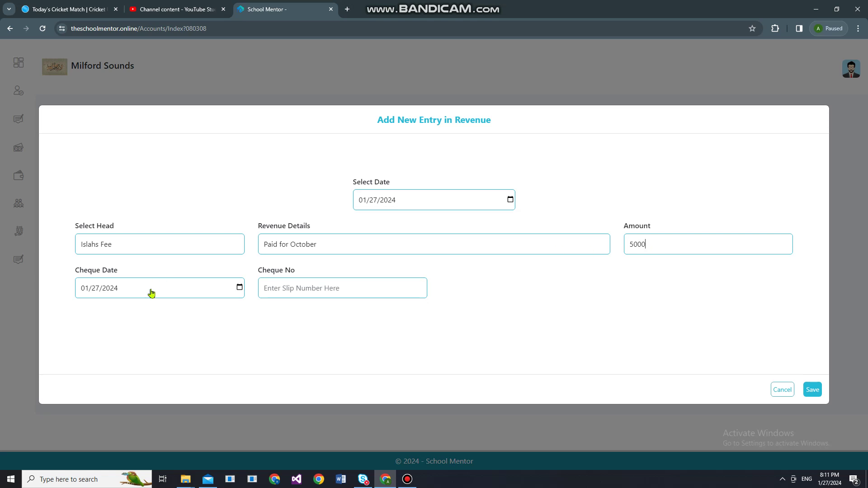
click(302, 288)
text(XX1234)
click(812, 390)
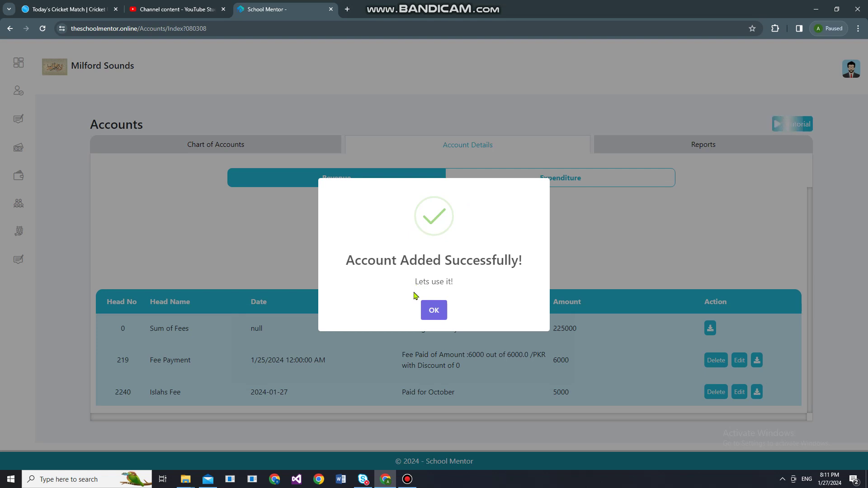
click(435, 310)
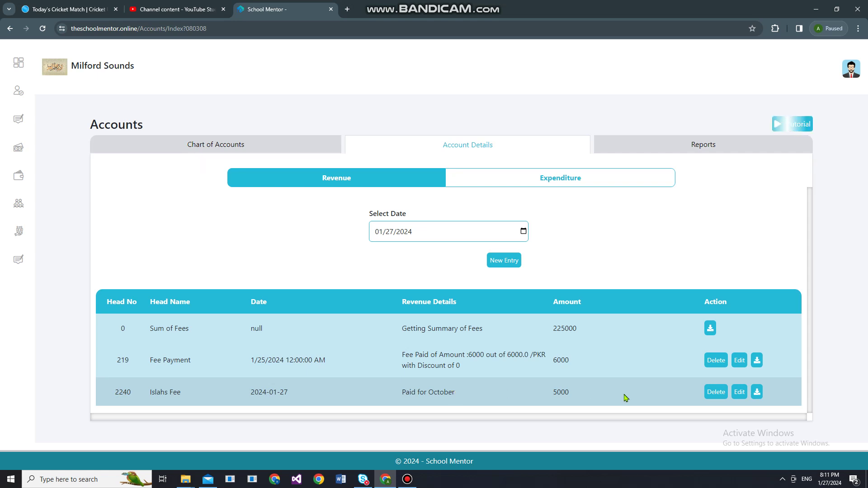
Step: Review the Islahs Fee entry's edit form without changing it, and download and view the entry's PDF report
click(740, 392)
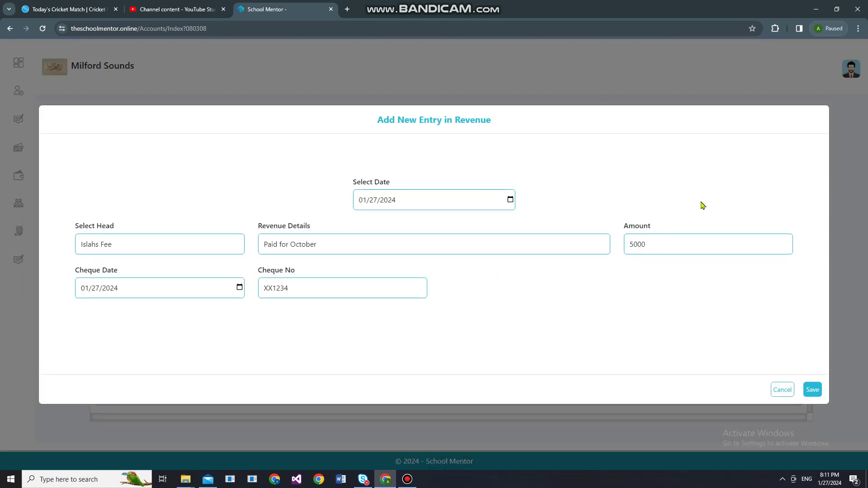
click(786, 389)
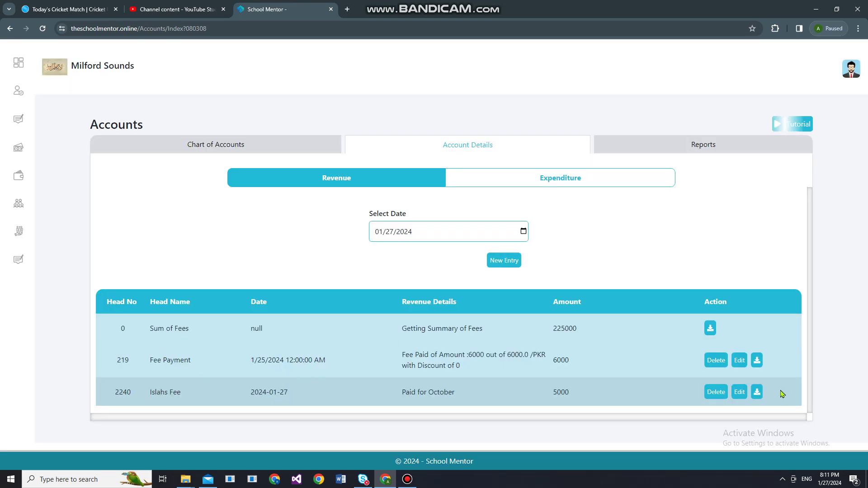
click(759, 393)
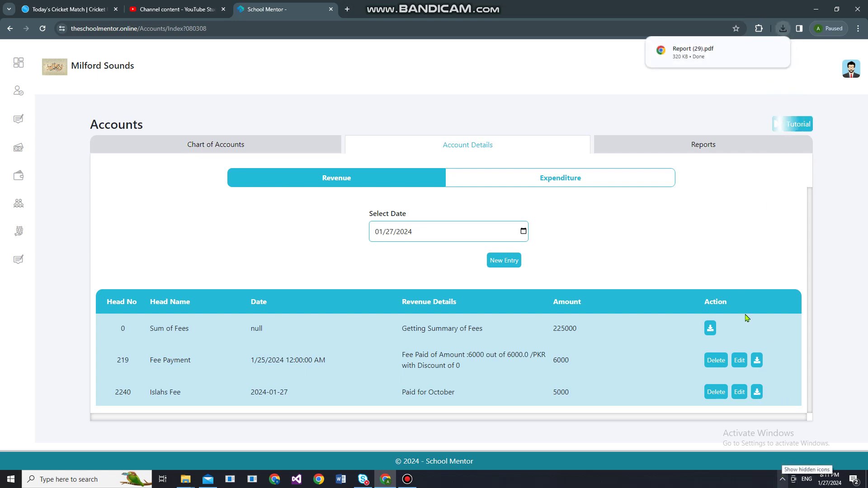
click(692, 51)
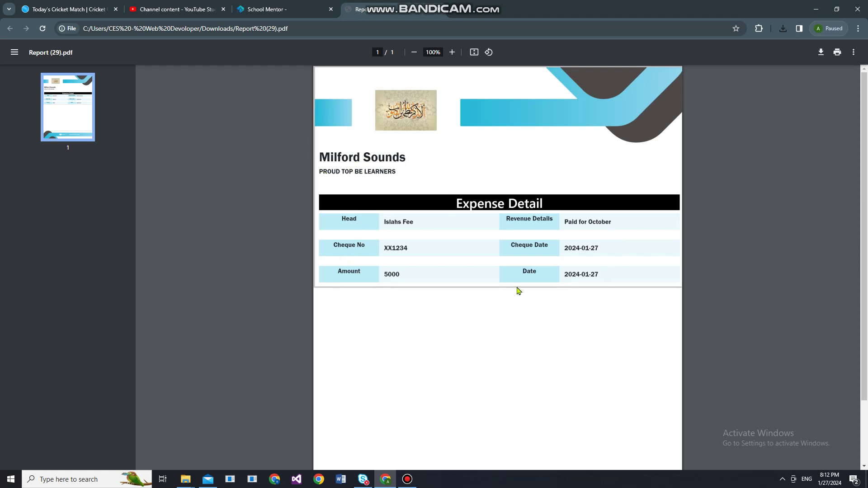
Step: Return to the School Mentor page and delete the Fee Payment entry from the revenue list
click(267, 9)
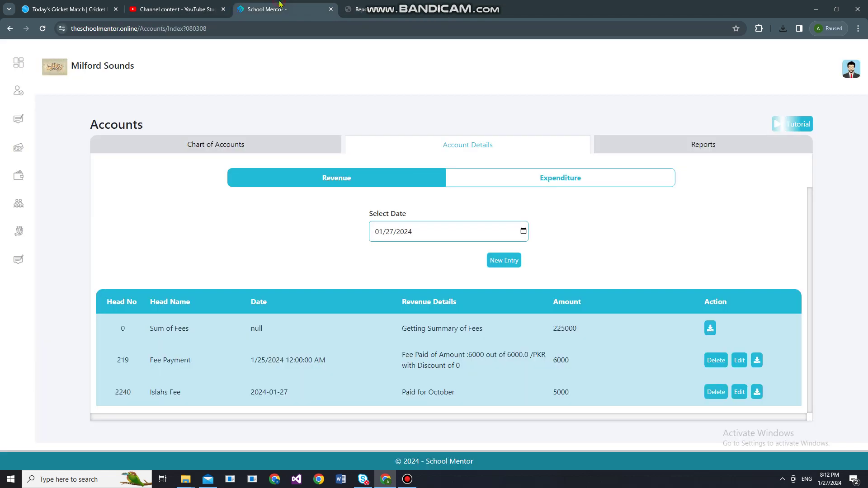
click(722, 361)
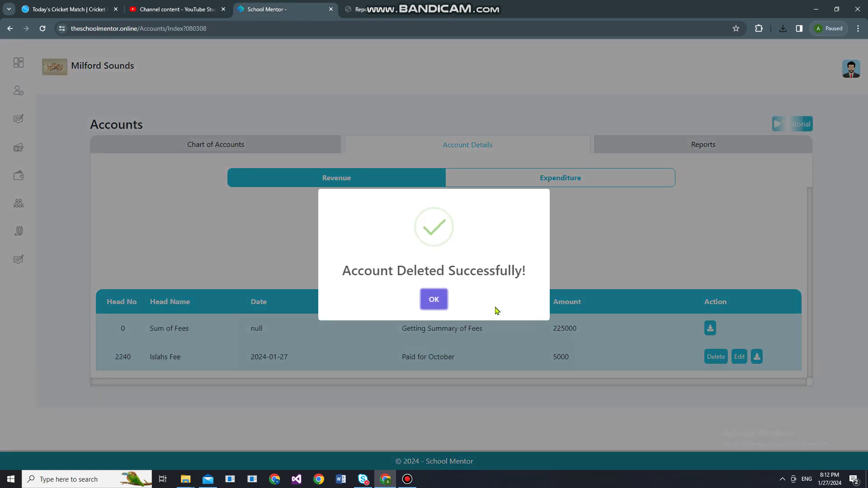
click(433, 301)
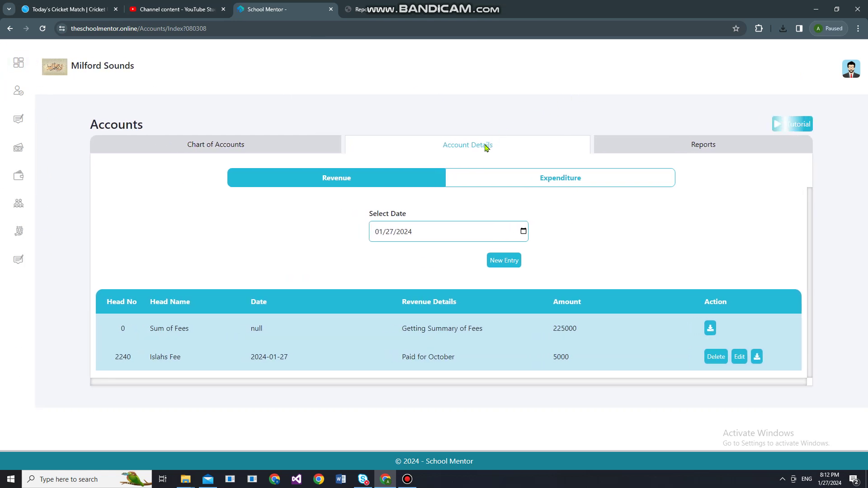
Step: Show the expenditure entries and examine the Salary Expense summary row
click(500, 187)
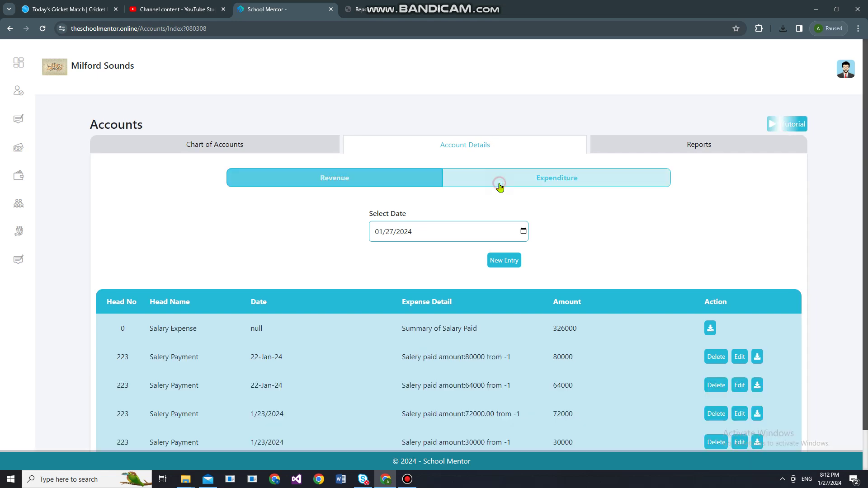
scroll(404, 315, down, 1)
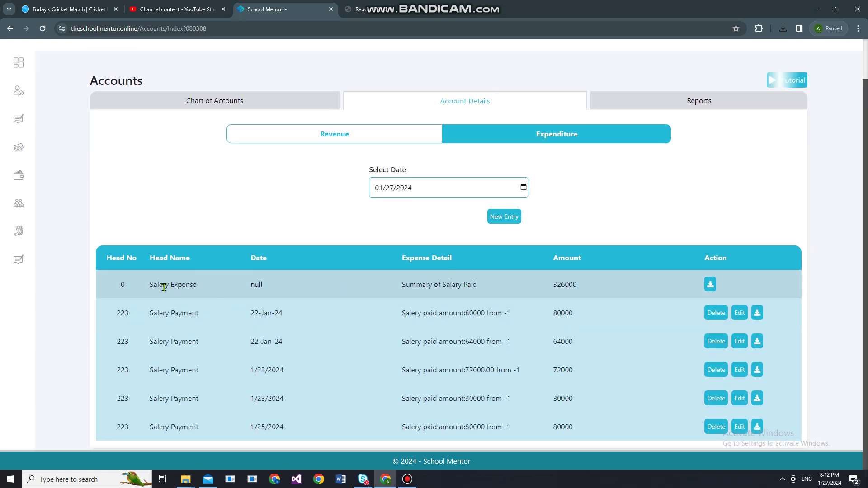
drag(154, 284, 453, 274)
click(496, 288)
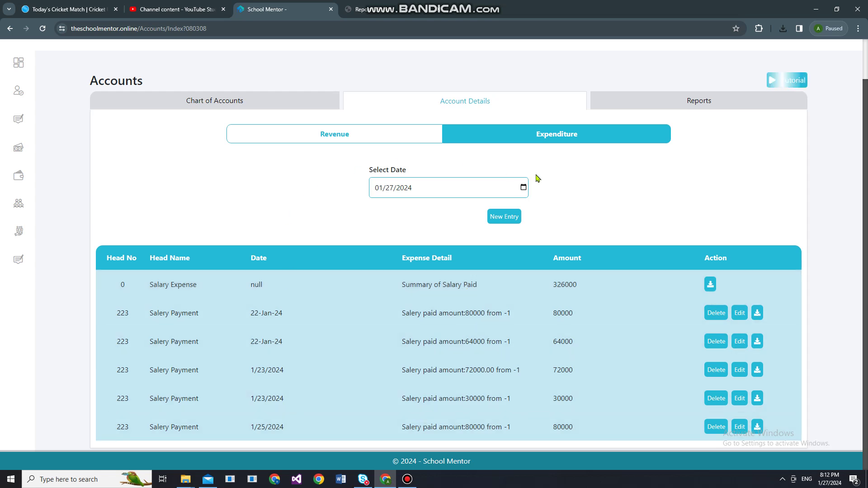
Step: Add and save an expense entry for the Rent Office head with details "Januaruy", amount 50000 and the cheque number
click(495, 220)
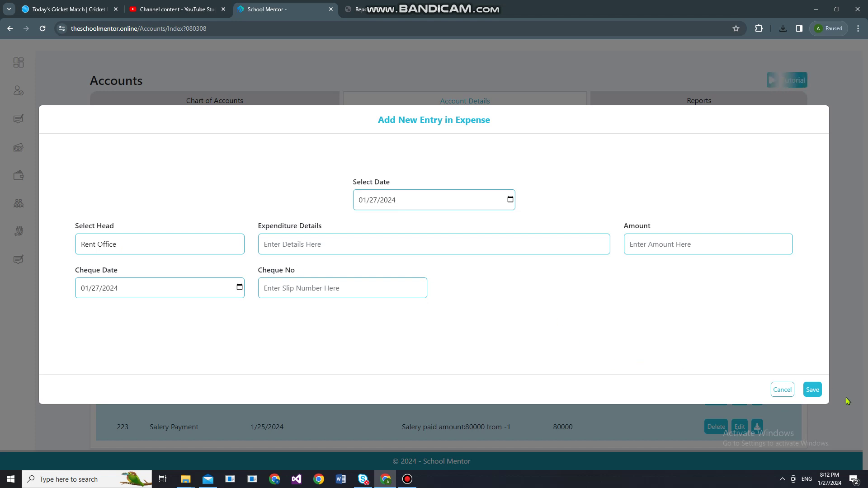
click(785, 390)
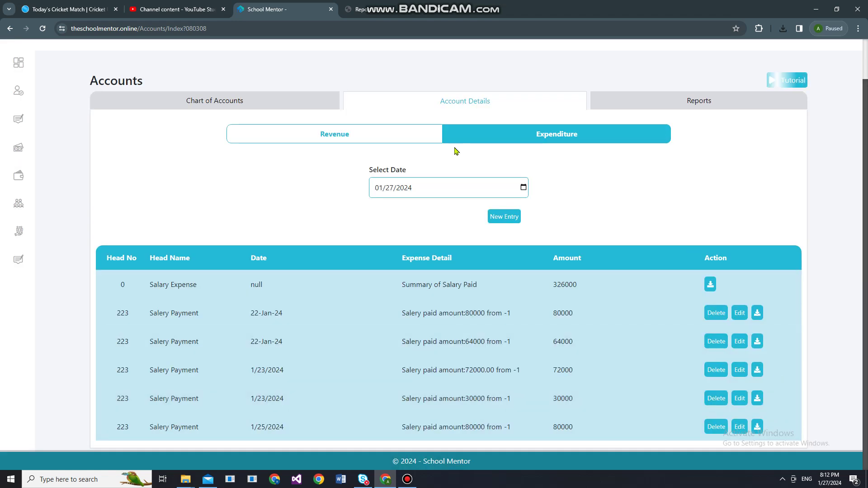
click(503, 217)
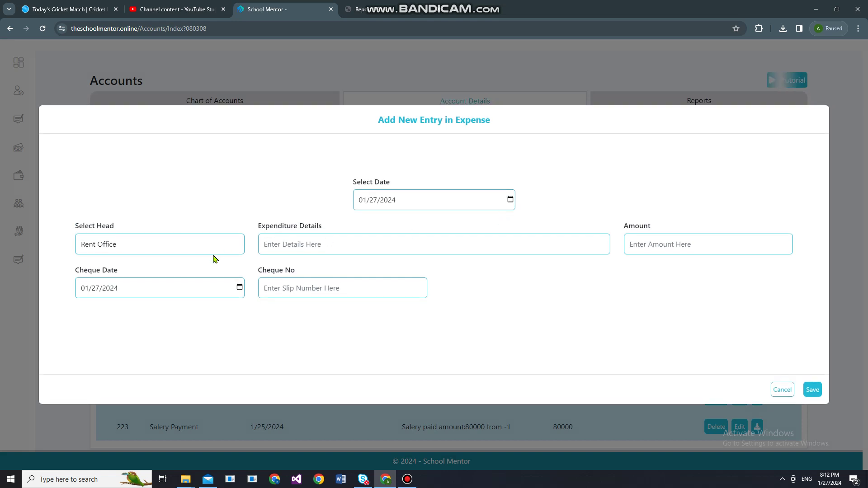
click(392, 235)
text(J)
text(50000)
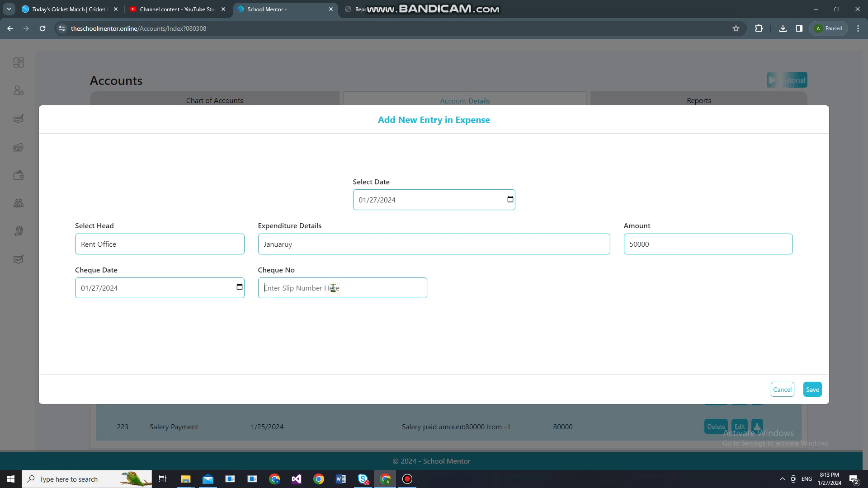
text(YY9283902)
click(813, 392)
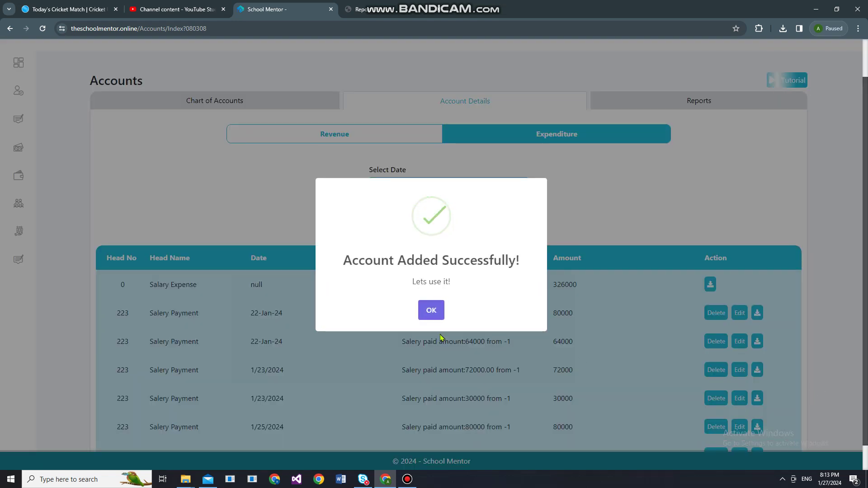
click(429, 311)
Step: Review the Rent Office entry's edit form without changing it, and download and view its PDF report before returning to the expenditure list
scroll(525, 309, down, 1)
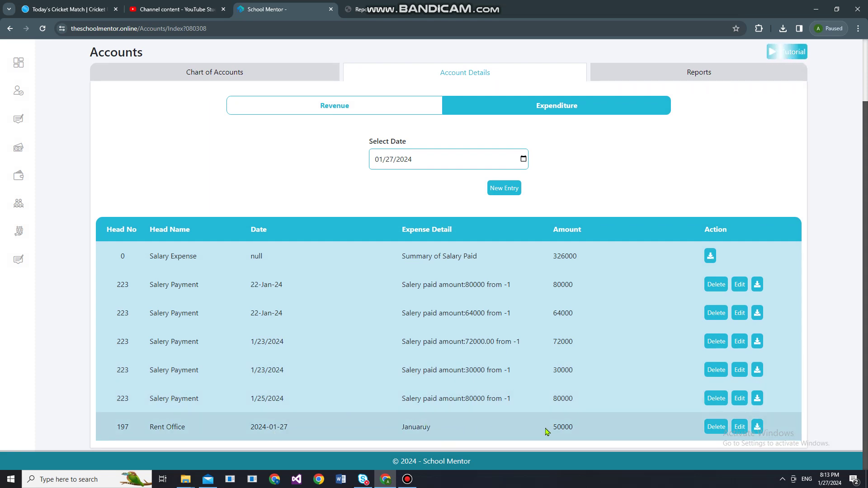
click(737, 426)
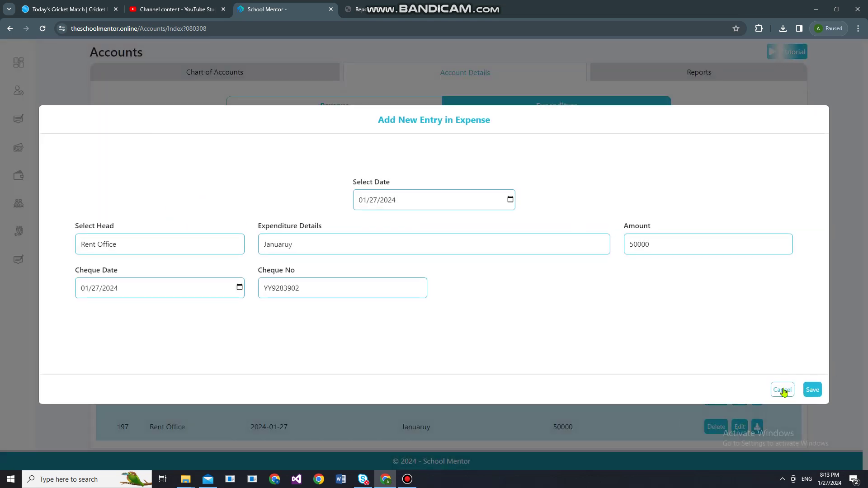
click(782, 390)
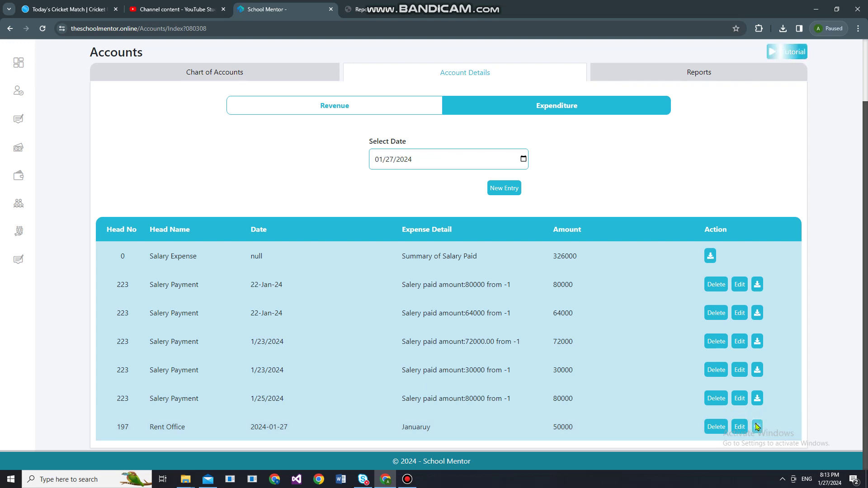
click(758, 427)
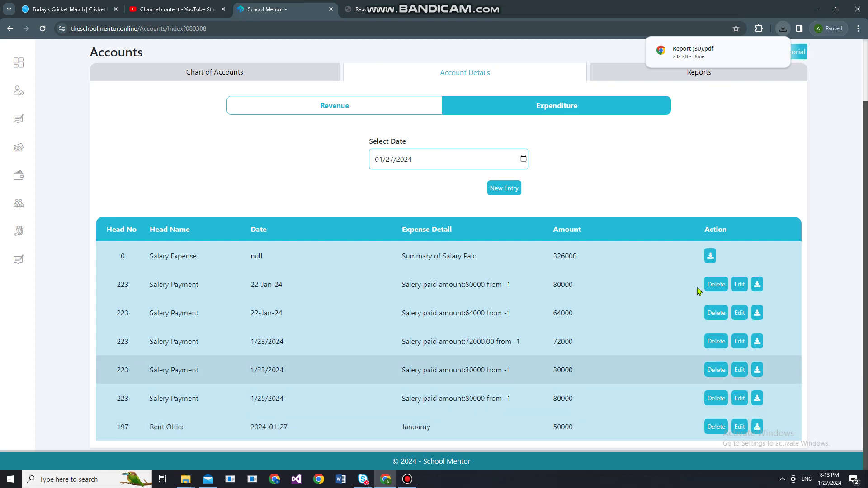
click(683, 45)
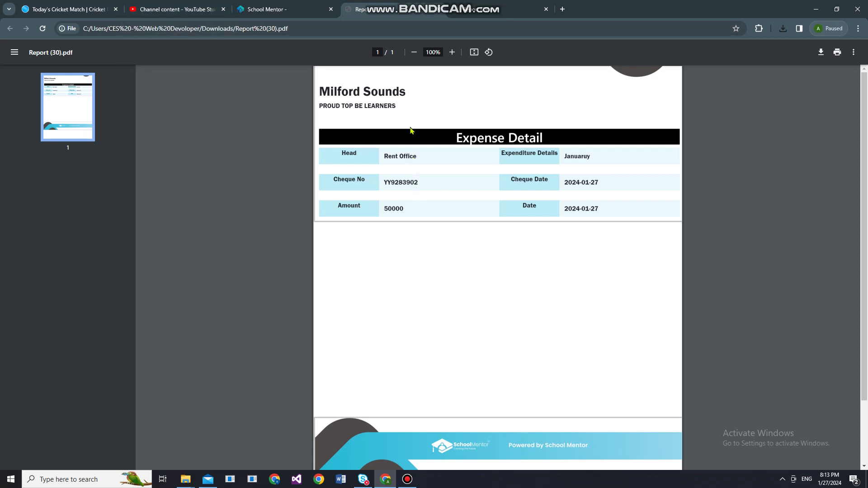
key(ctrl+shift+Tab)
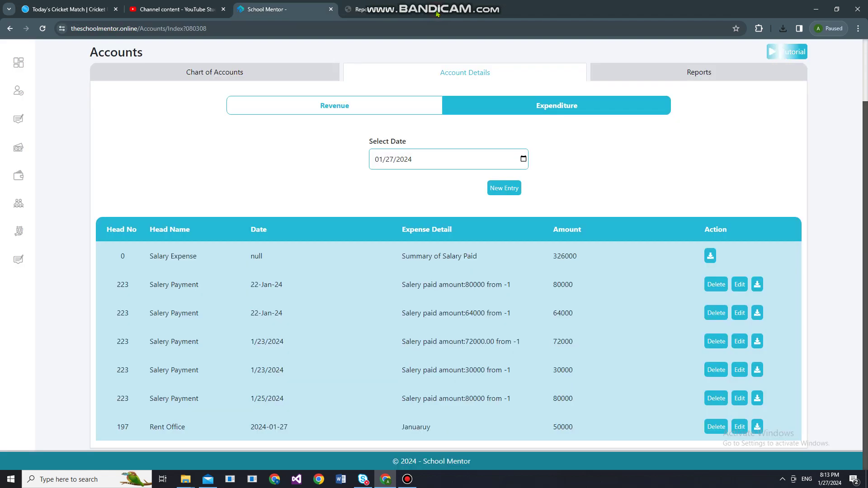